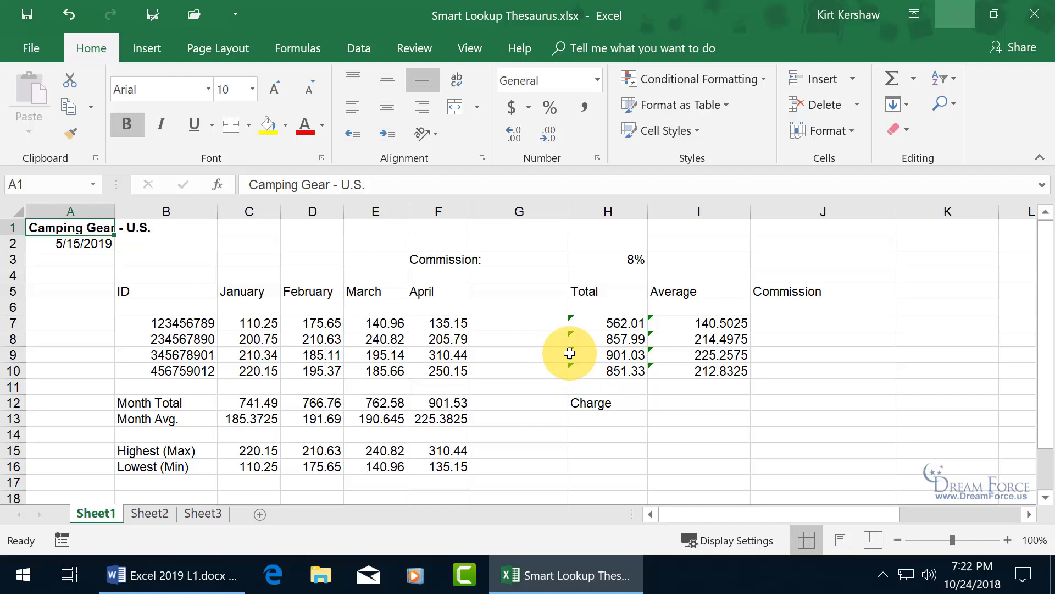
Step: Run Smart Lookup on the Commission heading in J5 from its right-click menu
click(792, 294)
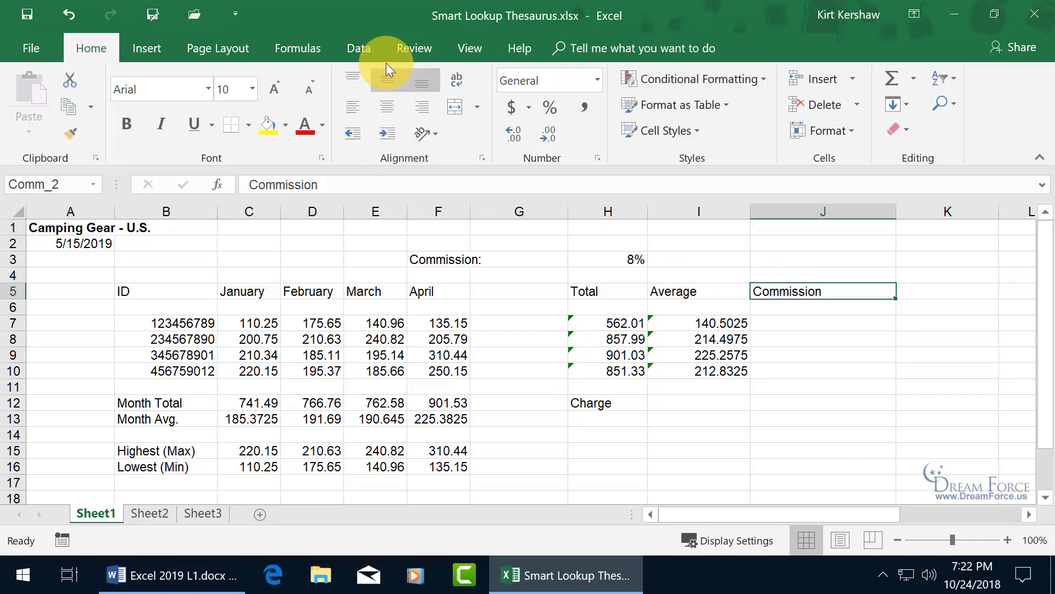
click(403, 49)
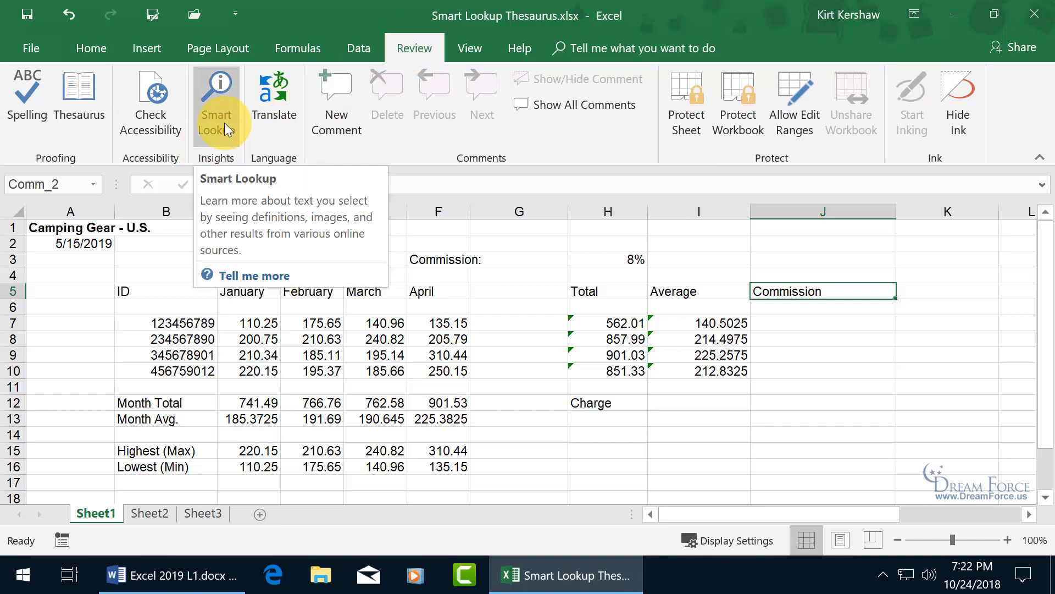
right_click(780, 292)
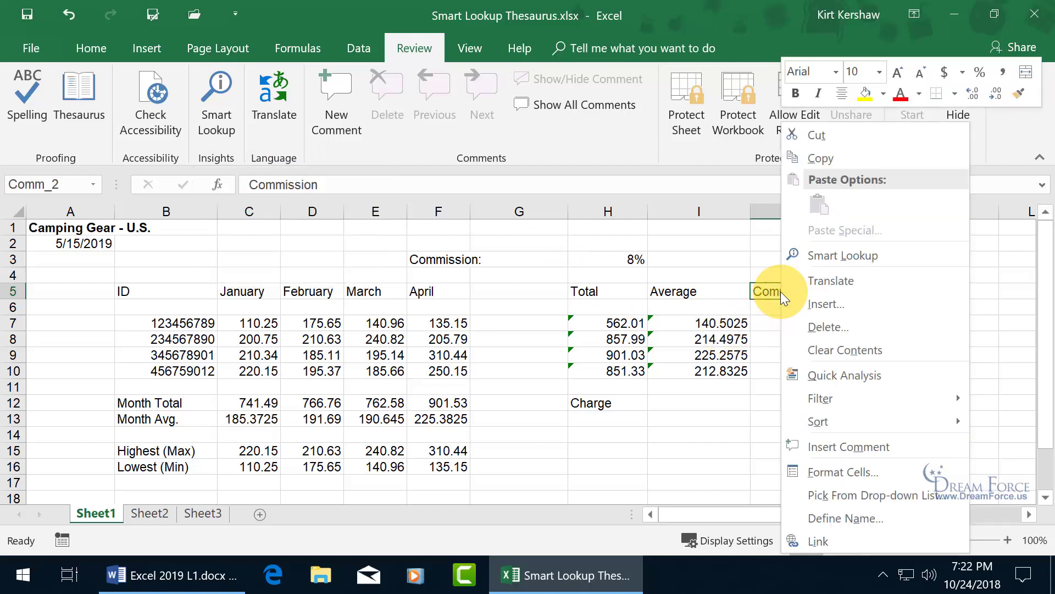
click(829, 258)
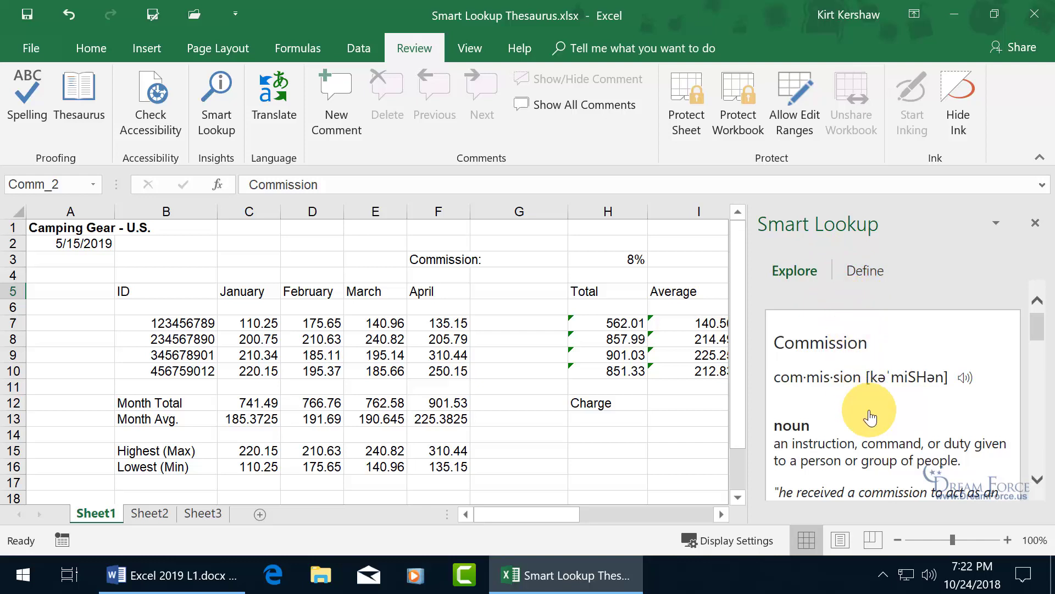
Step: Play the pronunciation of Commission twice and scroll through the Explore results
mouse_move(1037, 326)
mouse_down()
mouse_move(1039, 354)
mouse_move(1038, 330)
mouse_up()
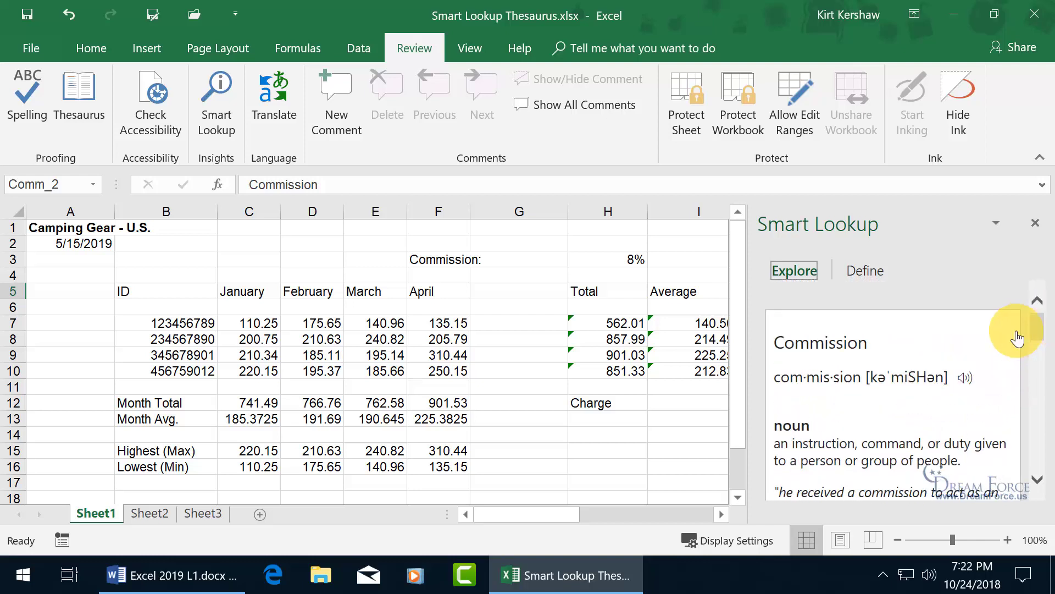
click(966, 379)
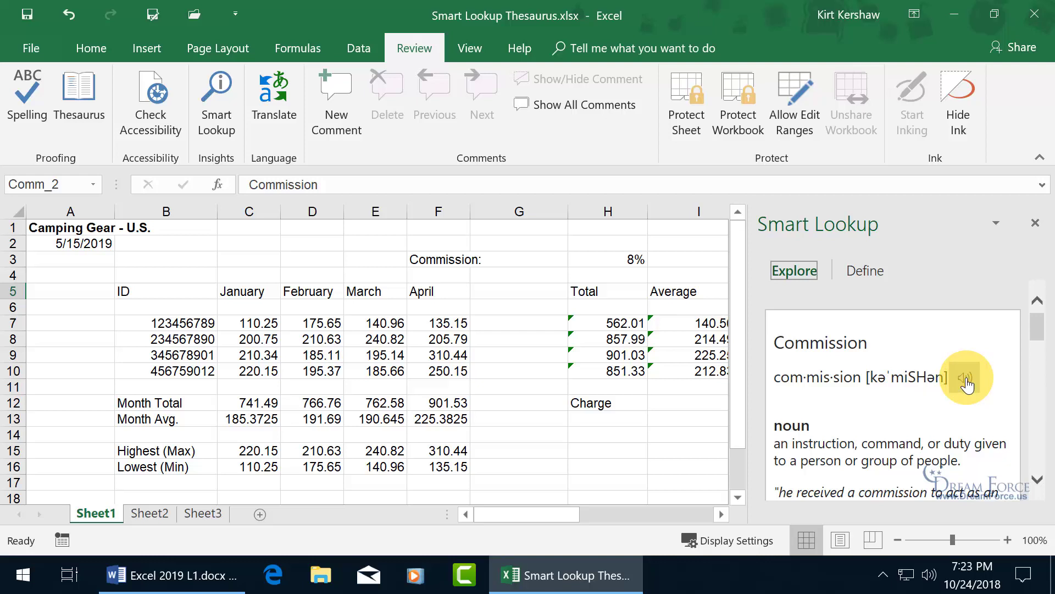
click(968, 385)
drag(1036, 327, 1038, 416)
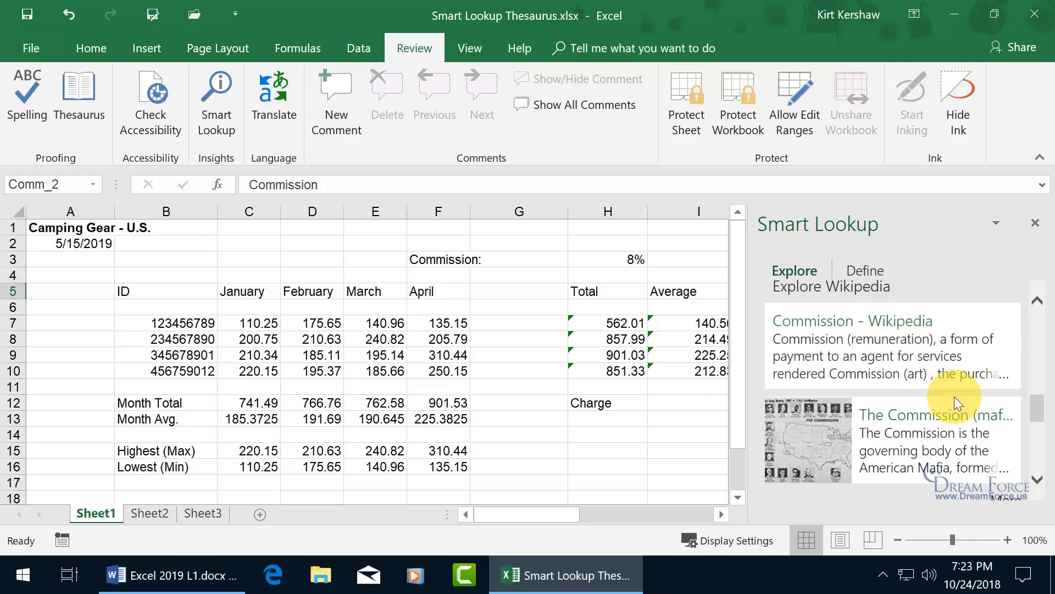
drag(1036, 405, 1036, 409)
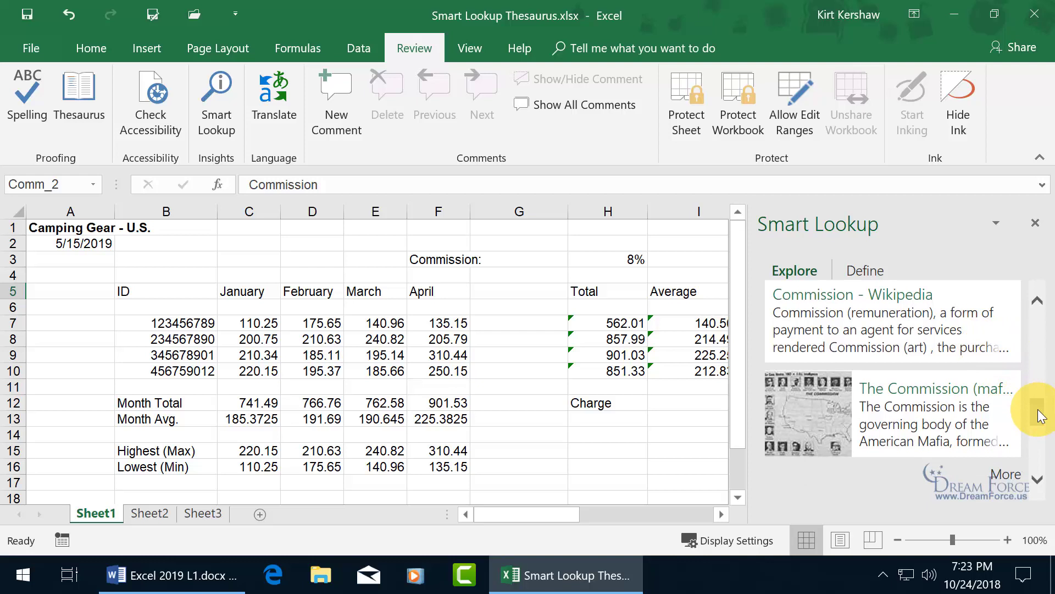
mouse_move(1037, 412)
mouse_down()
mouse_move(1041, 450)
mouse_move(1036, 308)
mouse_up()
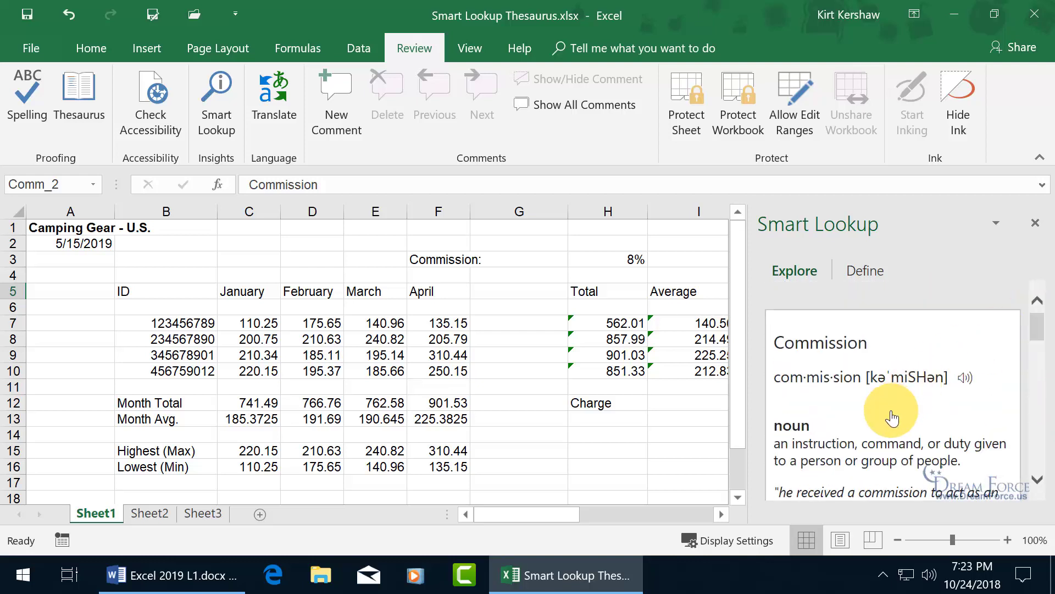
Step: Read the Commission definition down to its Middle English origin, then close Smart Lookup
click(874, 272)
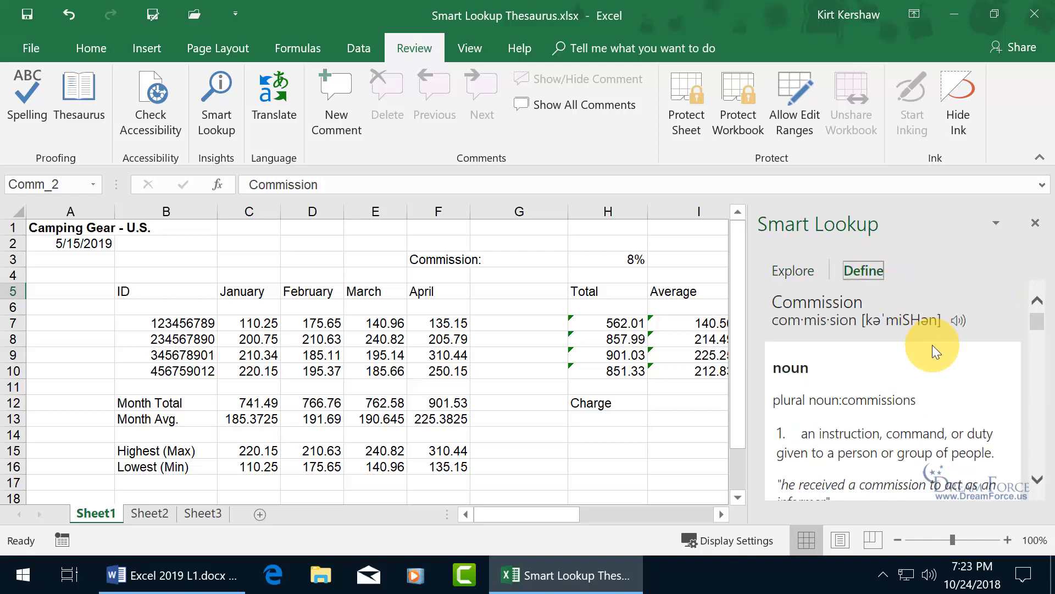
drag(1038, 321, 1037, 461)
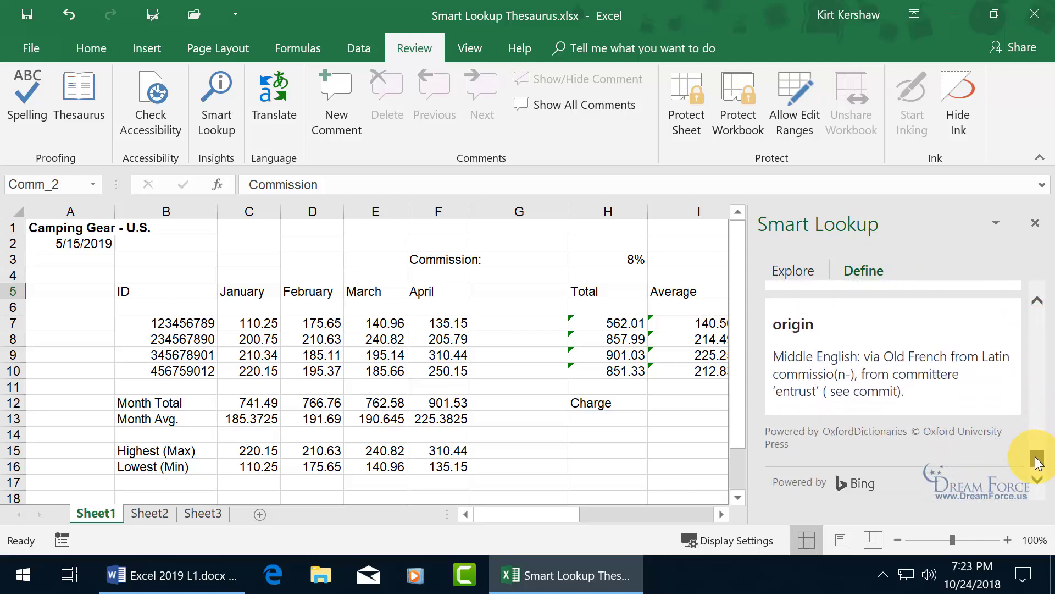
click(1036, 222)
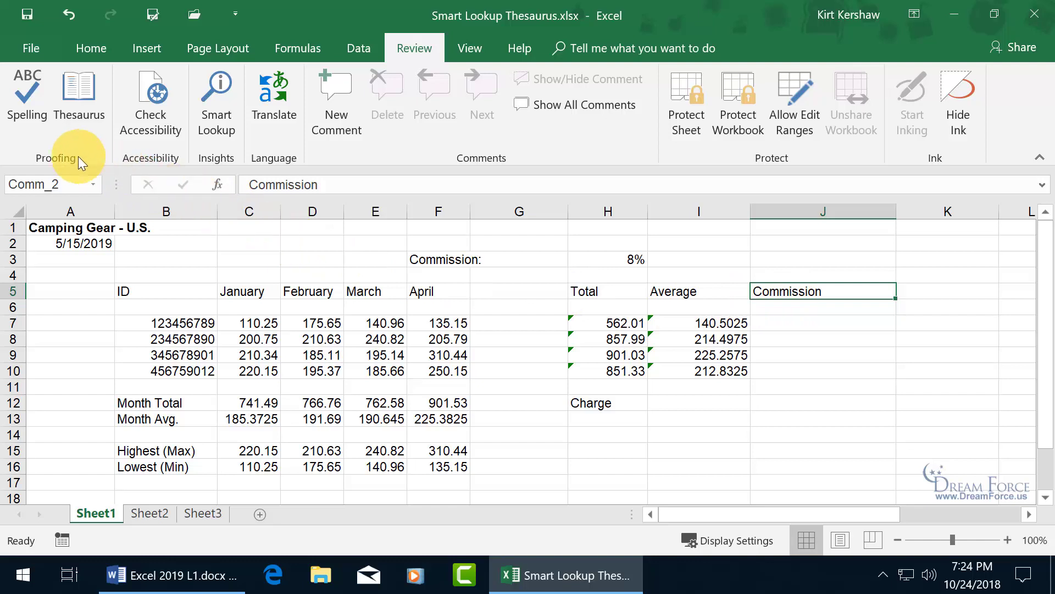
Step: Open the Thesaurus for Commission and expand the options for the synonym Command
click(78, 107)
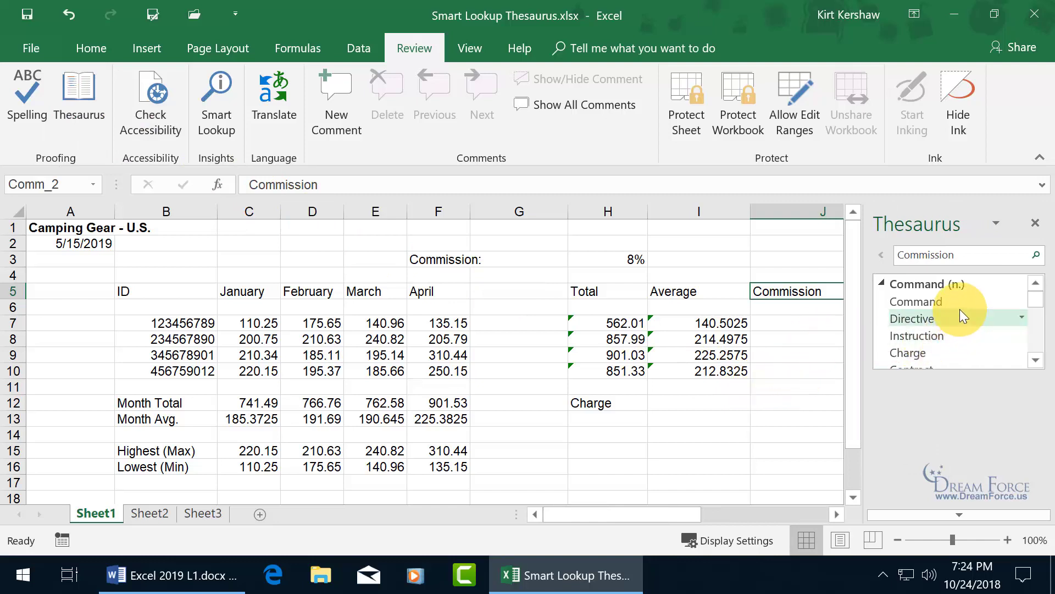
click(1036, 300)
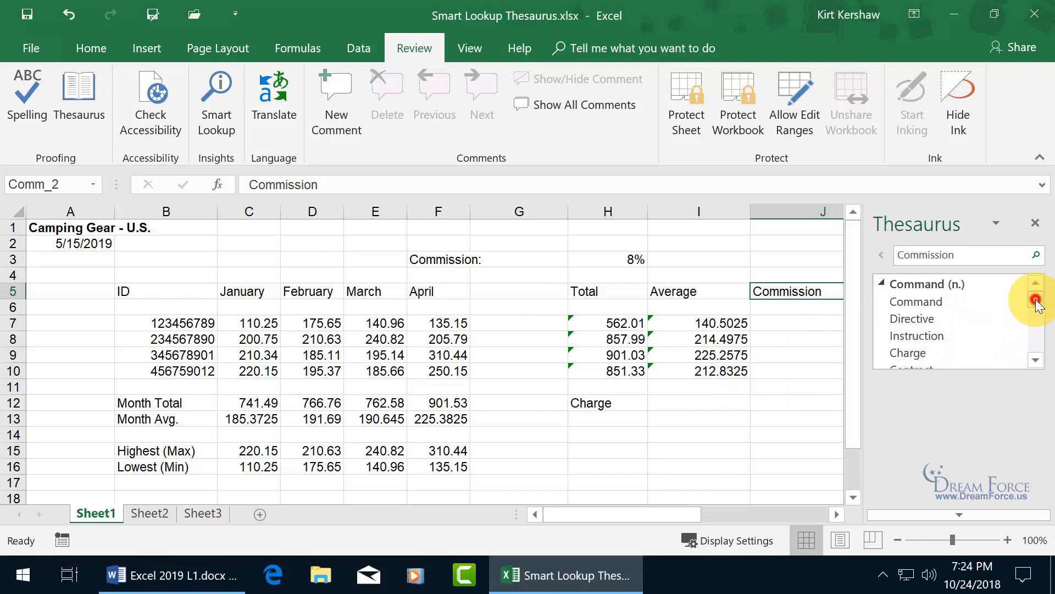
drag(1036, 299, 1036, 285)
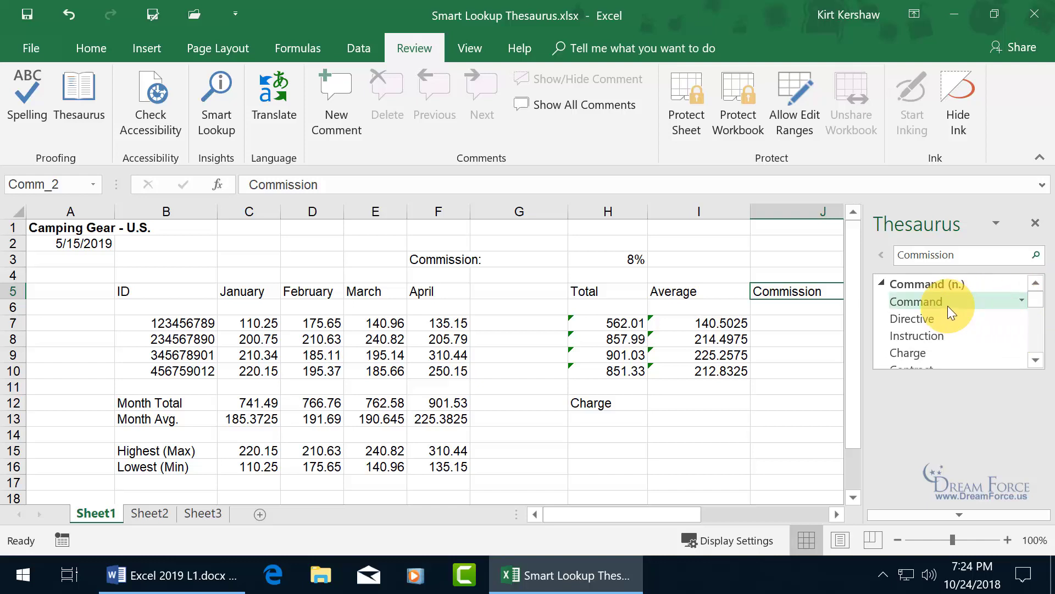
click(1021, 301)
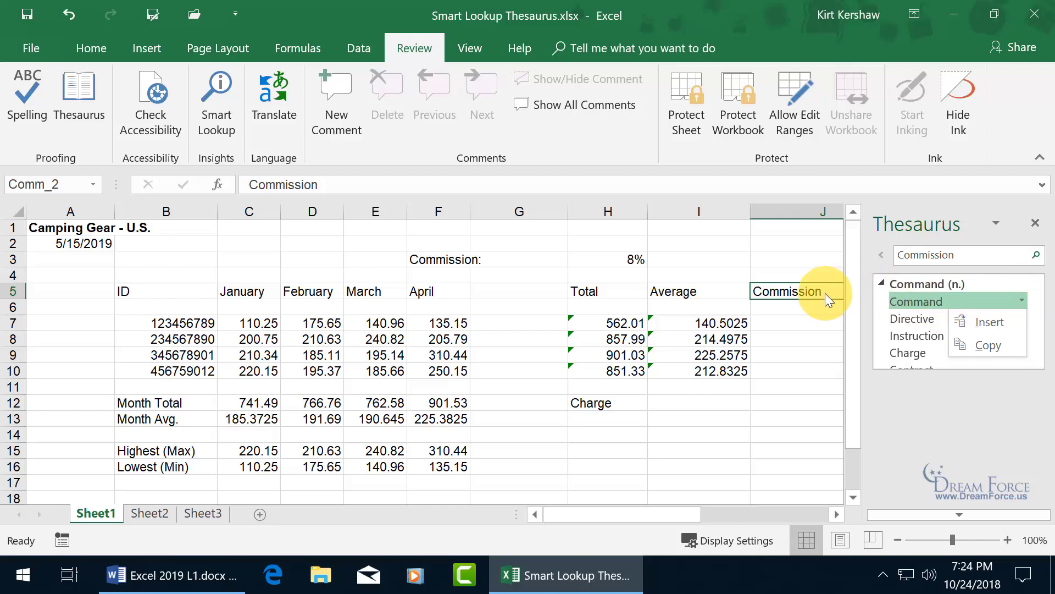
Step: Insert Command into J5 in place of Commission, and insert Directive into I13
click(990, 321)
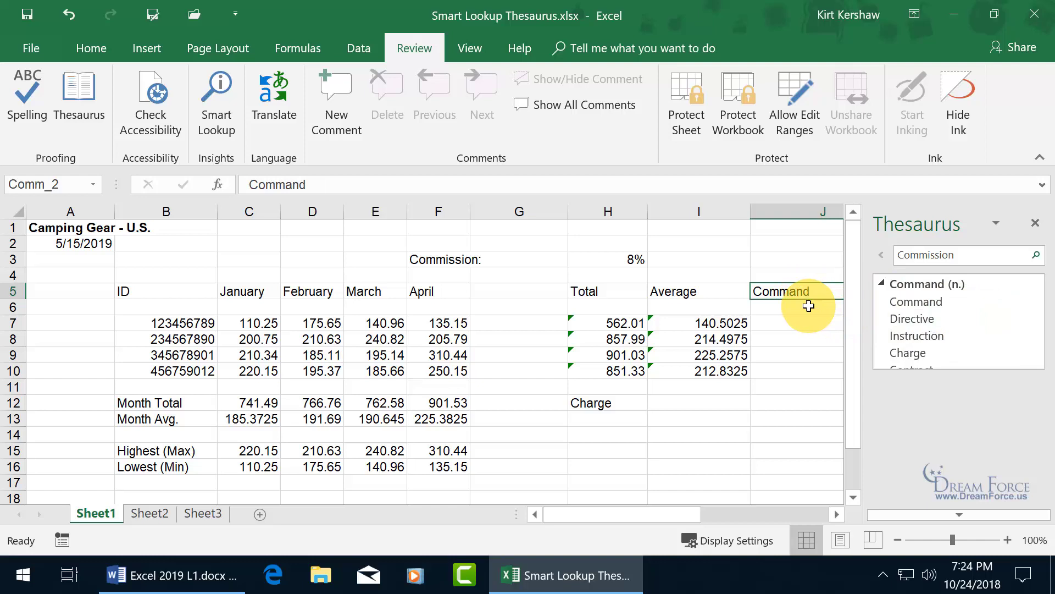
click(683, 418)
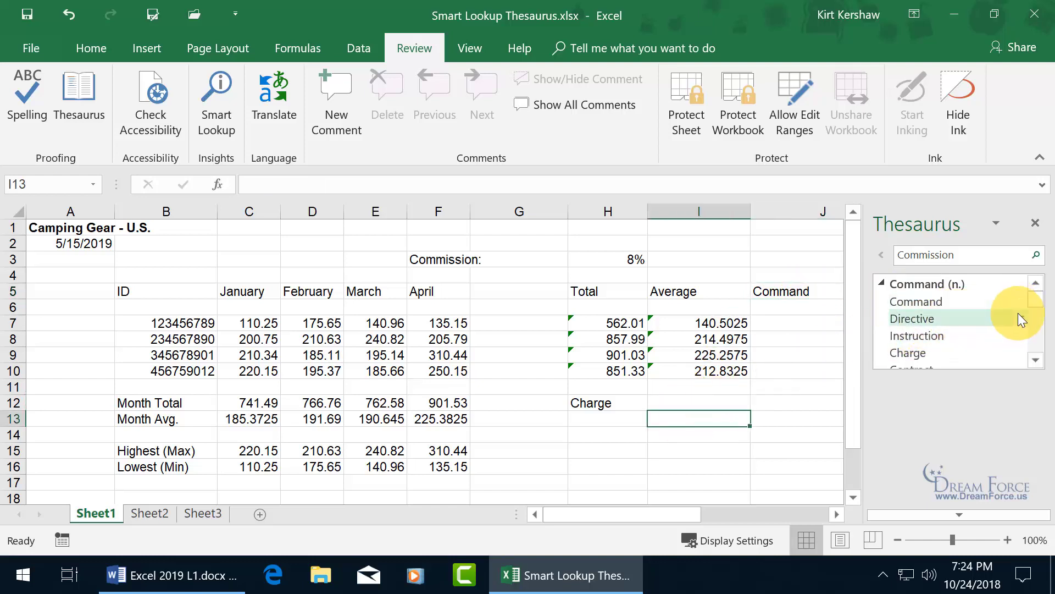
click(1021, 317)
click(1003, 341)
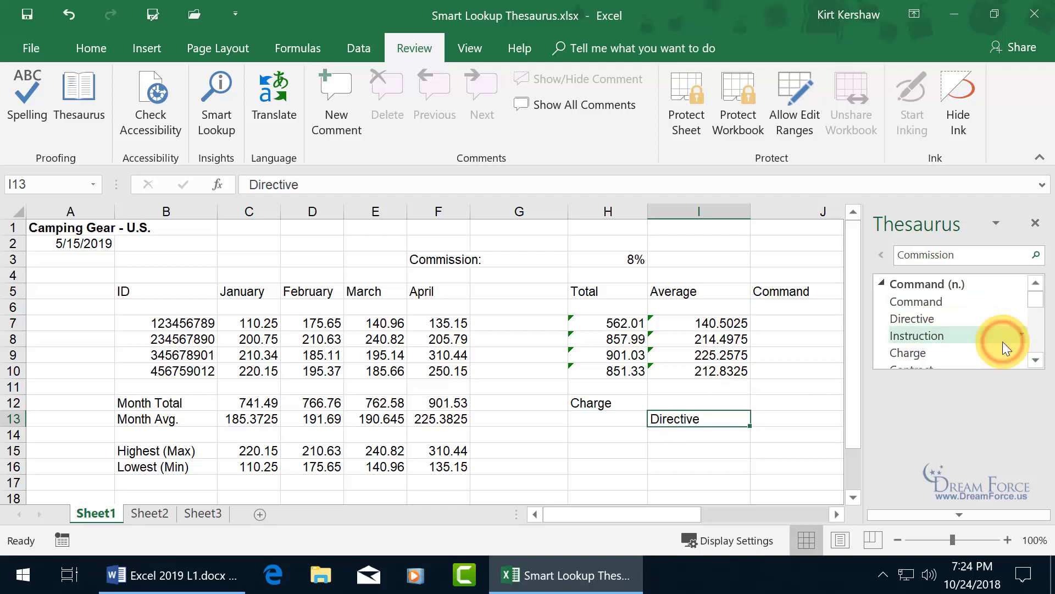
Step: Copy the synonym Command and paste it into cell G8
right_click(925, 301)
click(958, 345)
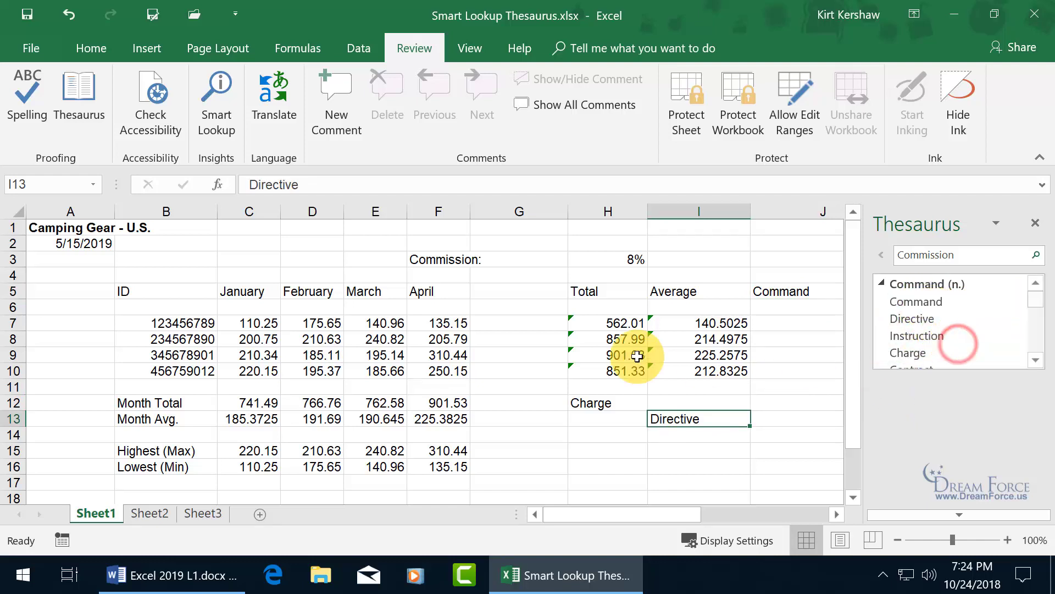
click(525, 340)
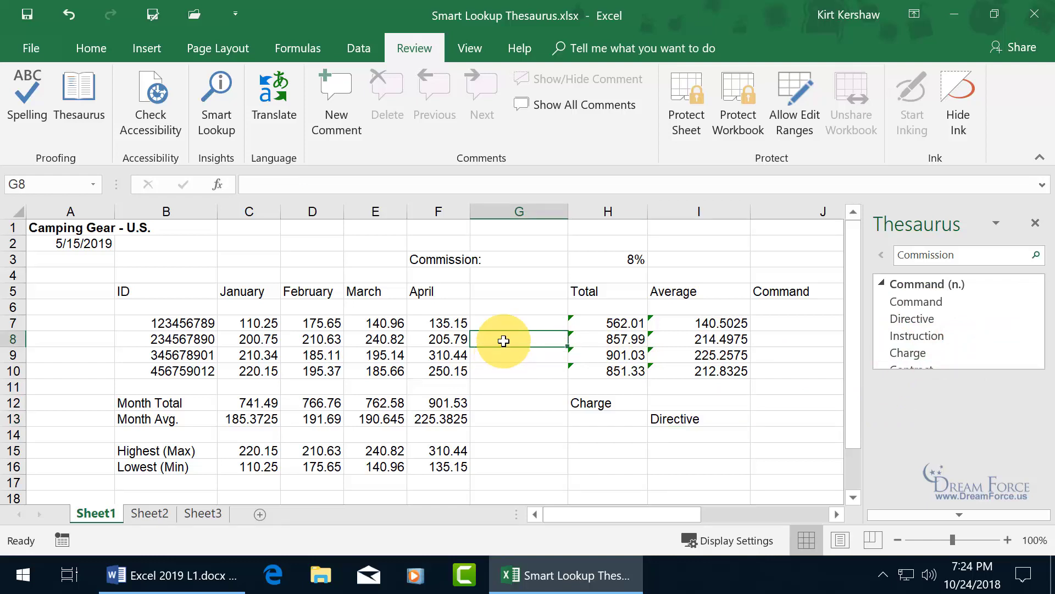
text(Command)
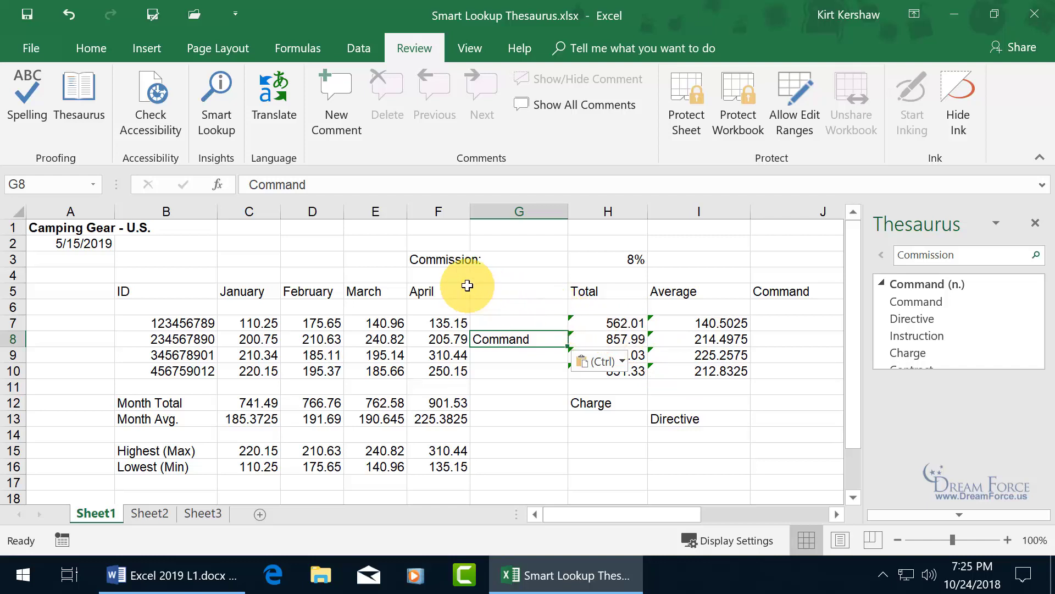
Step: Check the Thesaurus for the Camping Gear - U.S. title in A1, which returns no synonyms
click(66, 230)
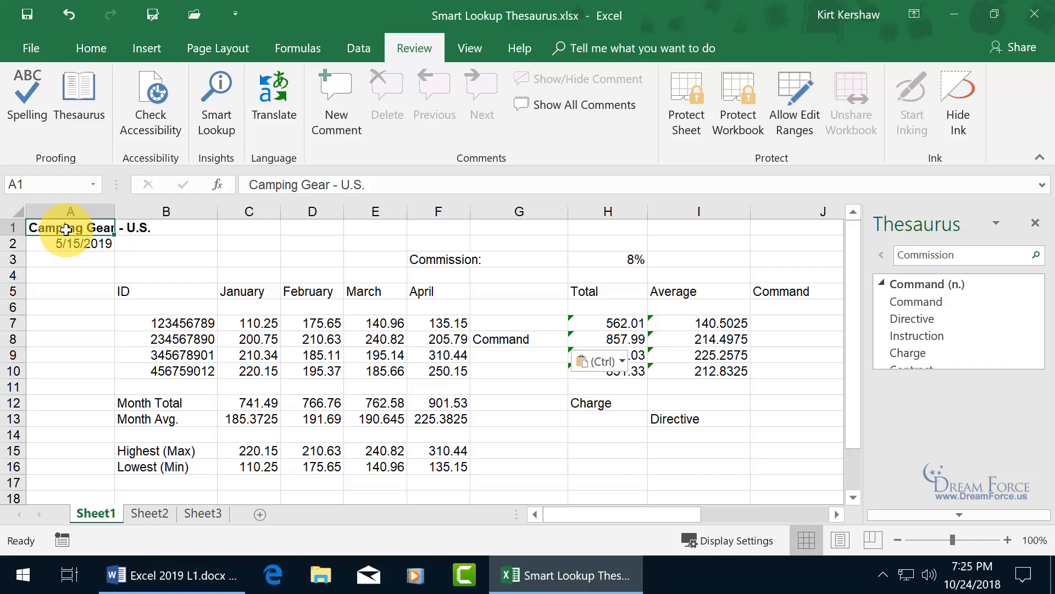
click(78, 90)
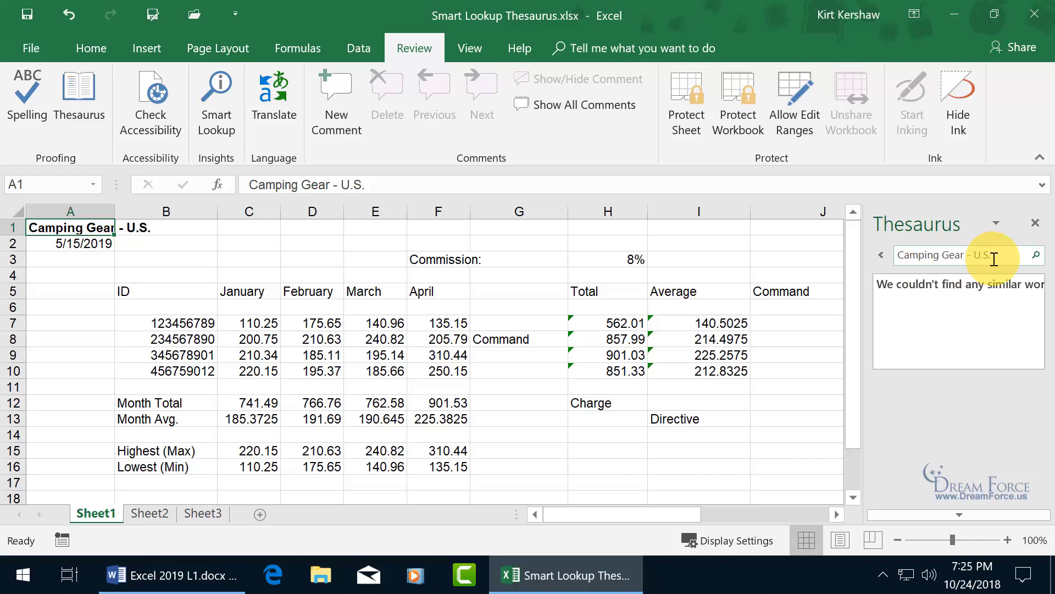
right_click(68, 228)
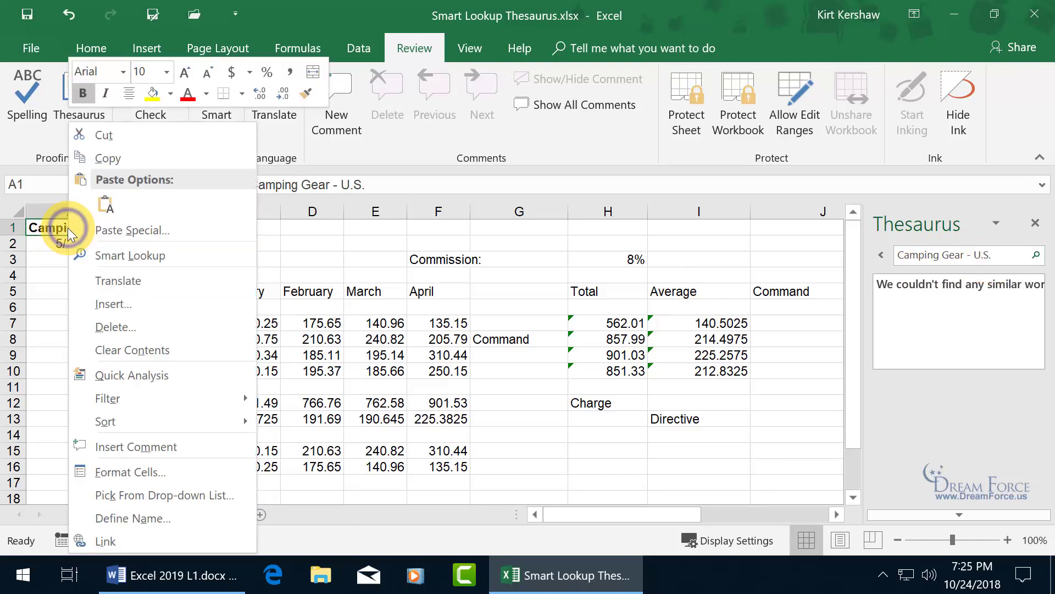
Step: Smart Lookup the A1 title, close the Thesaurus, browse web results, then view Define's empty results
click(109, 253)
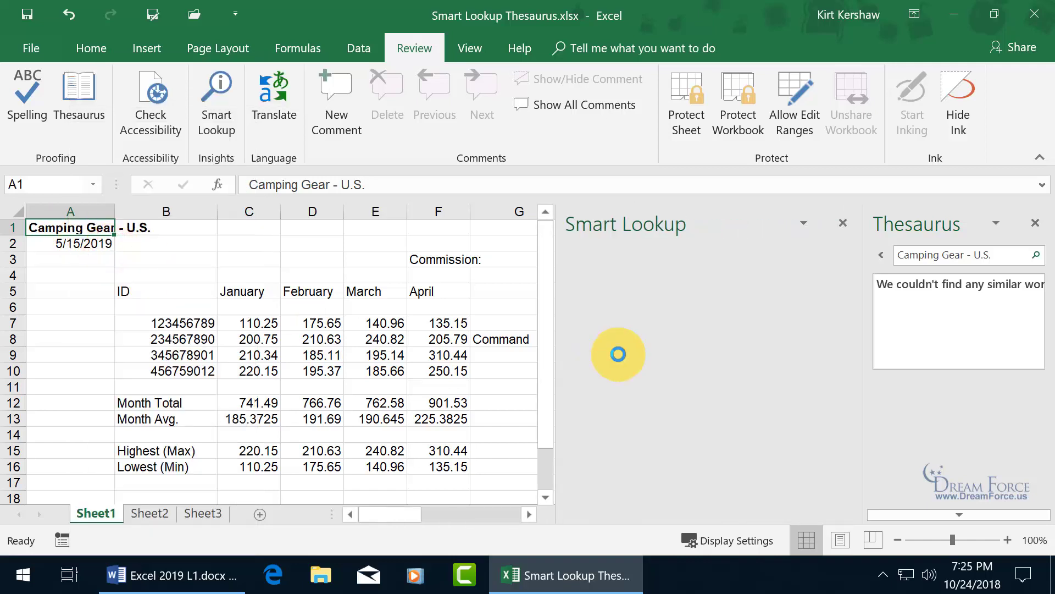
click(1036, 224)
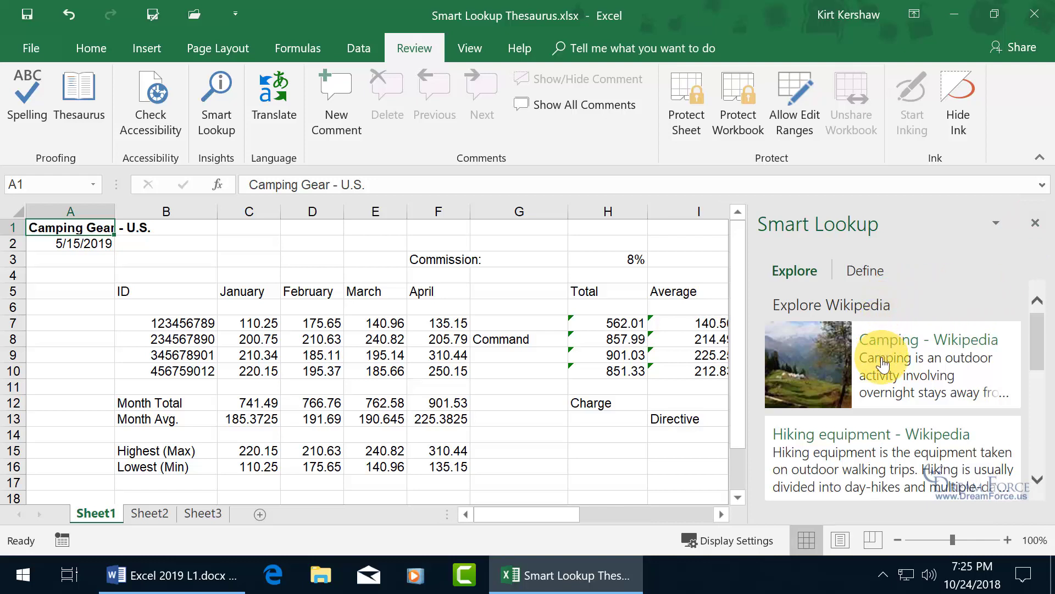
drag(1037, 332, 1047, 443)
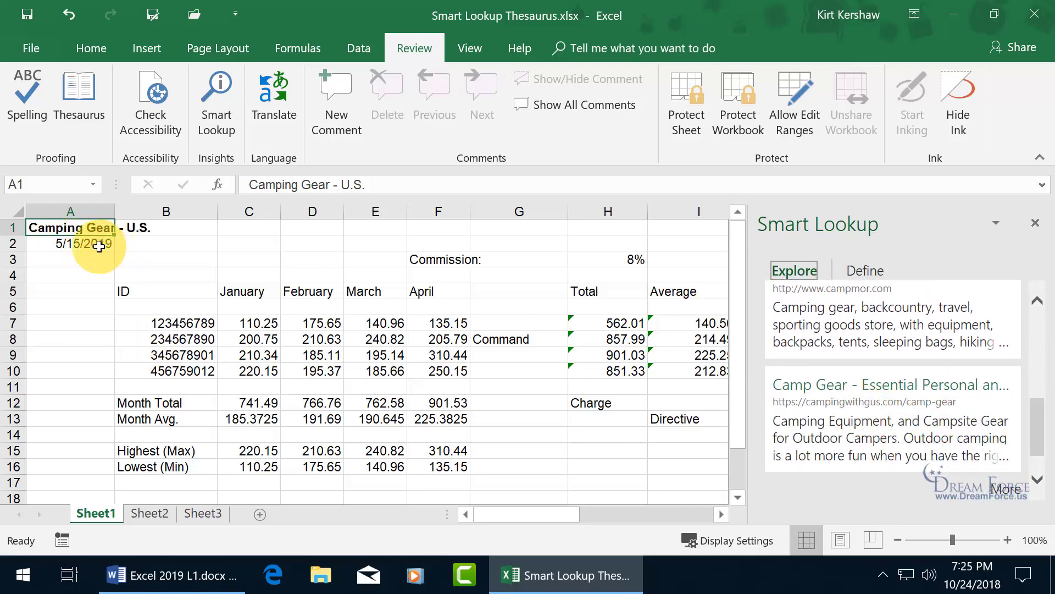
drag(1041, 440, 1024, 324)
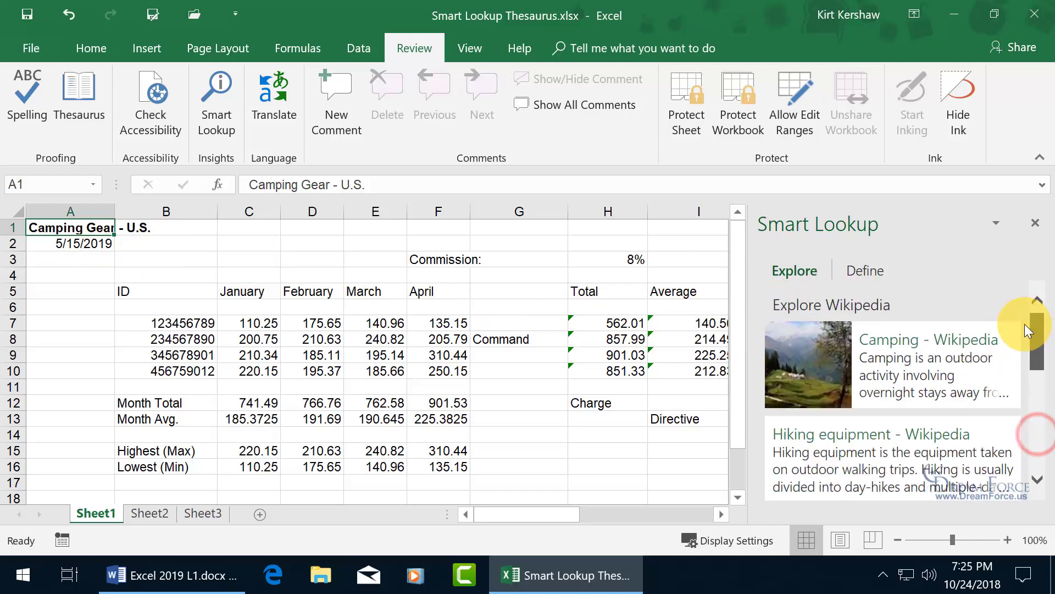
click(868, 269)
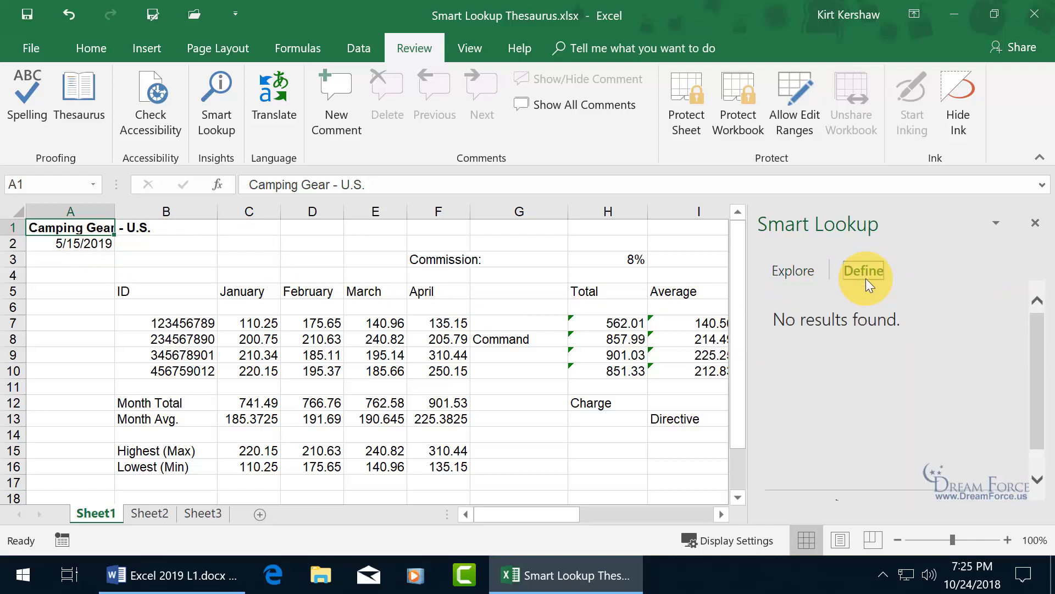